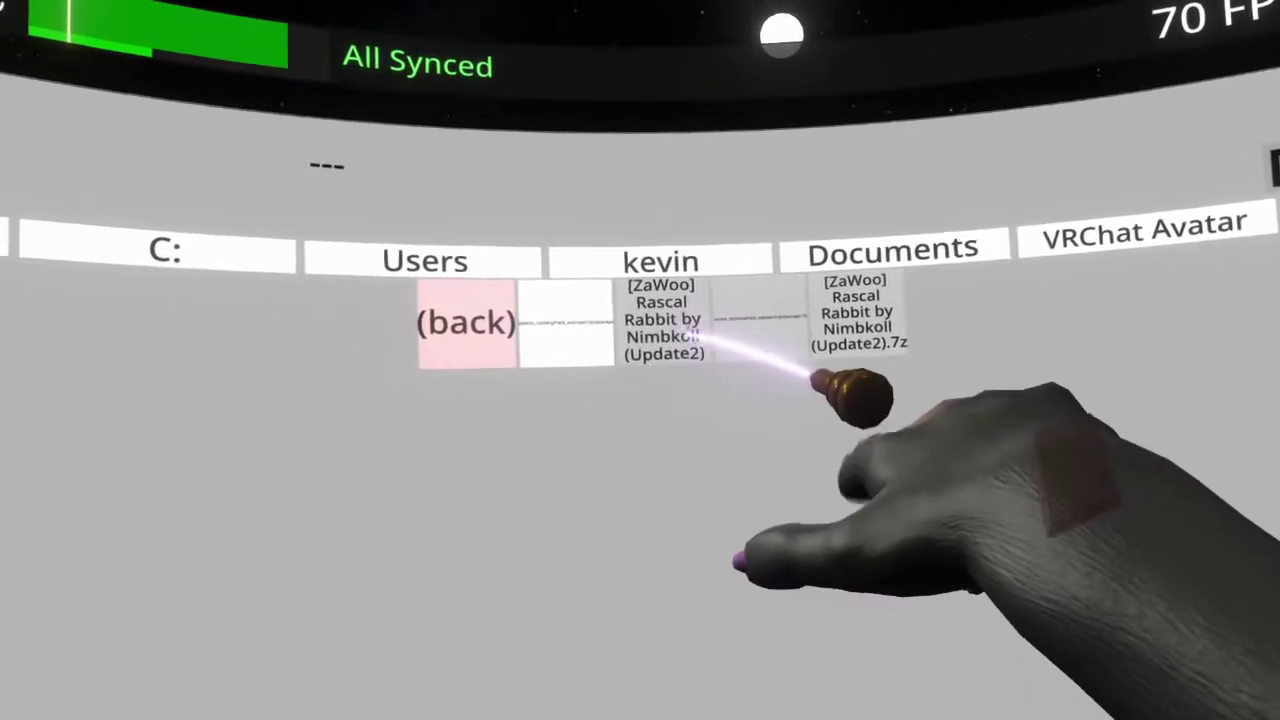
Step: Open the [ZaWoo] Rascal Rabbit (Update2) folder and the Rascal Rabbit folder inside it
{"action": "left_click", "coordinate": [665, 322]}
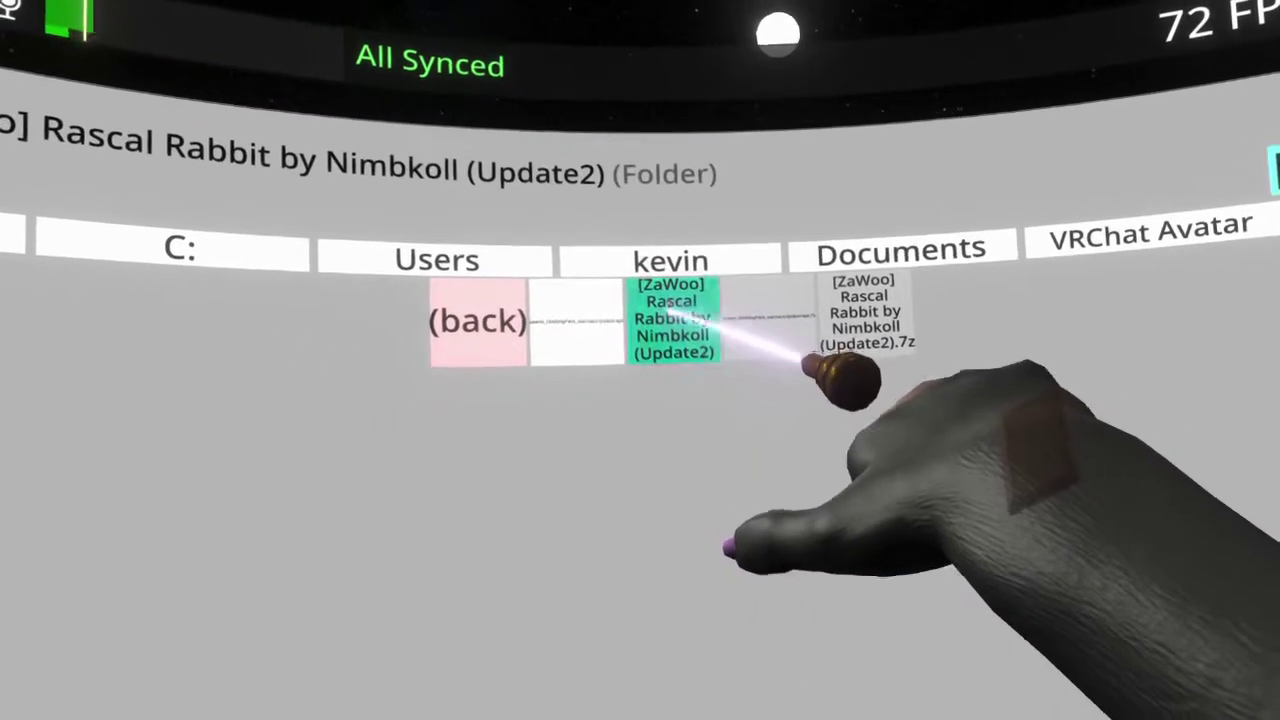
{"action": "left_click", "coordinate": [665, 322]}
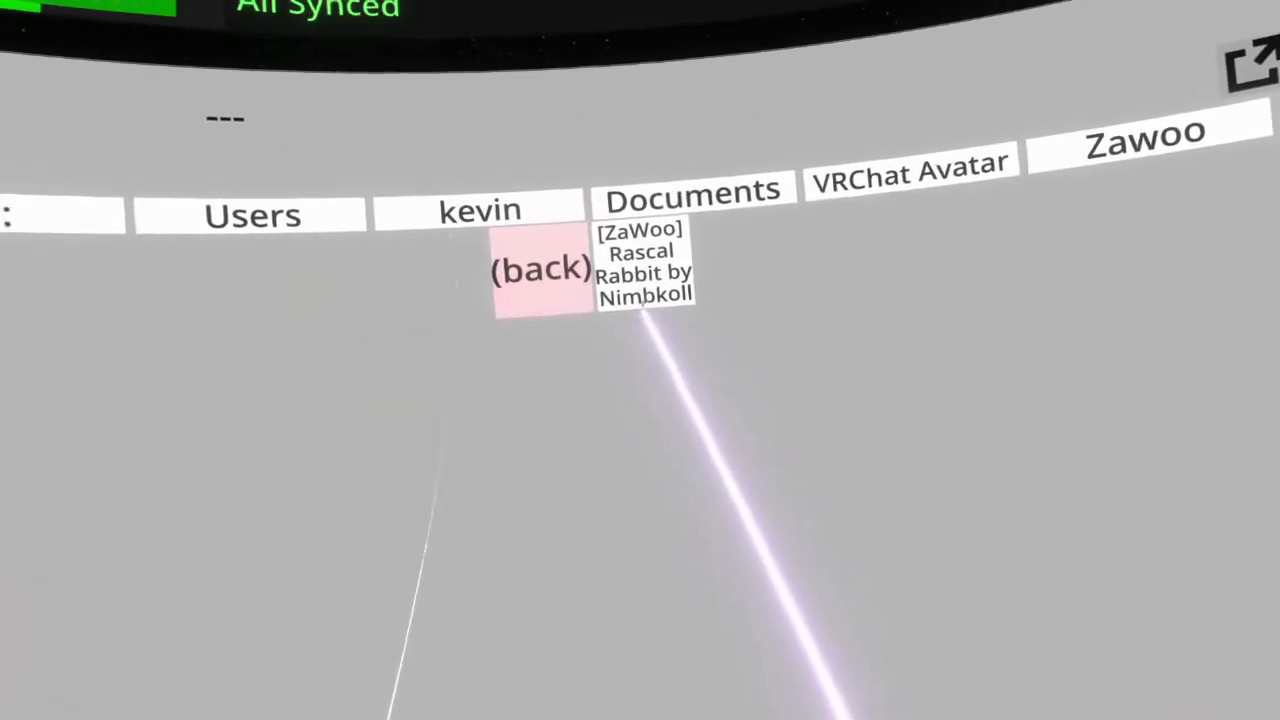
{"action": "left_click", "coordinate": [597, 372]}
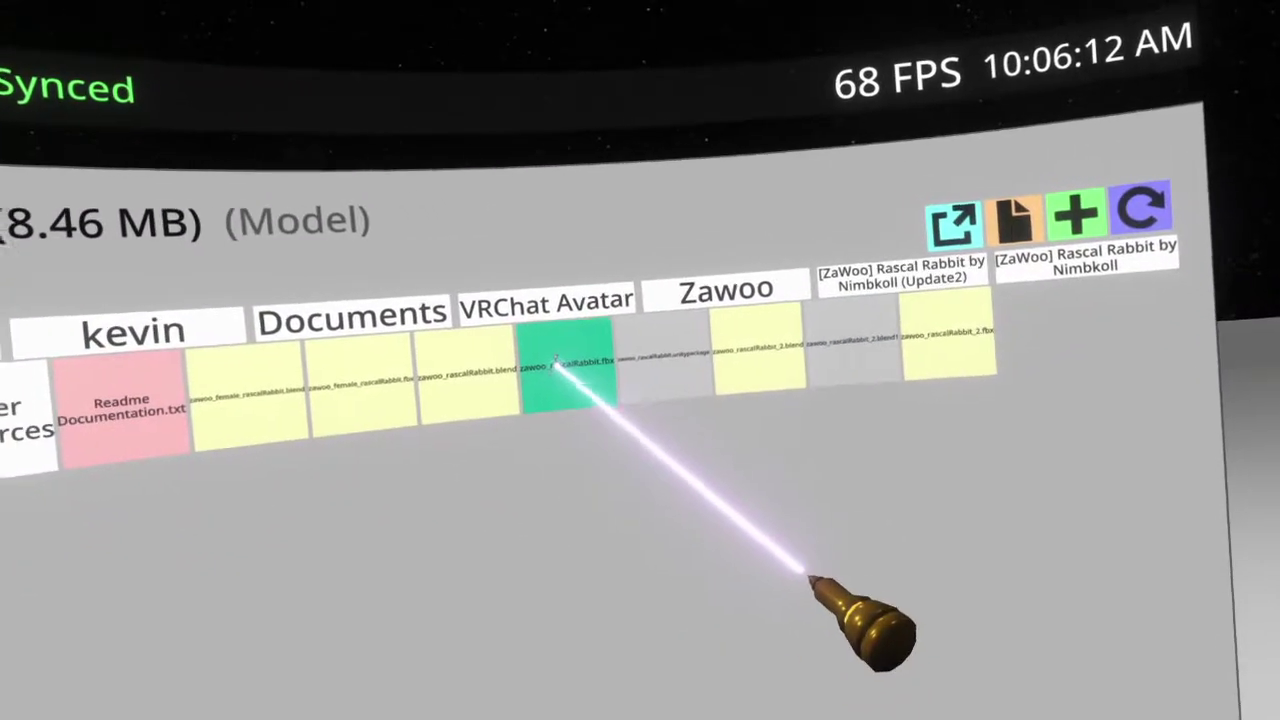
Step: Import zawoo_rascalRabbit.fbx as a 3D model of the Regular / Avatar kind with Auto Humanoid Height
{"action": "left_click", "coordinate": [556, 366]}
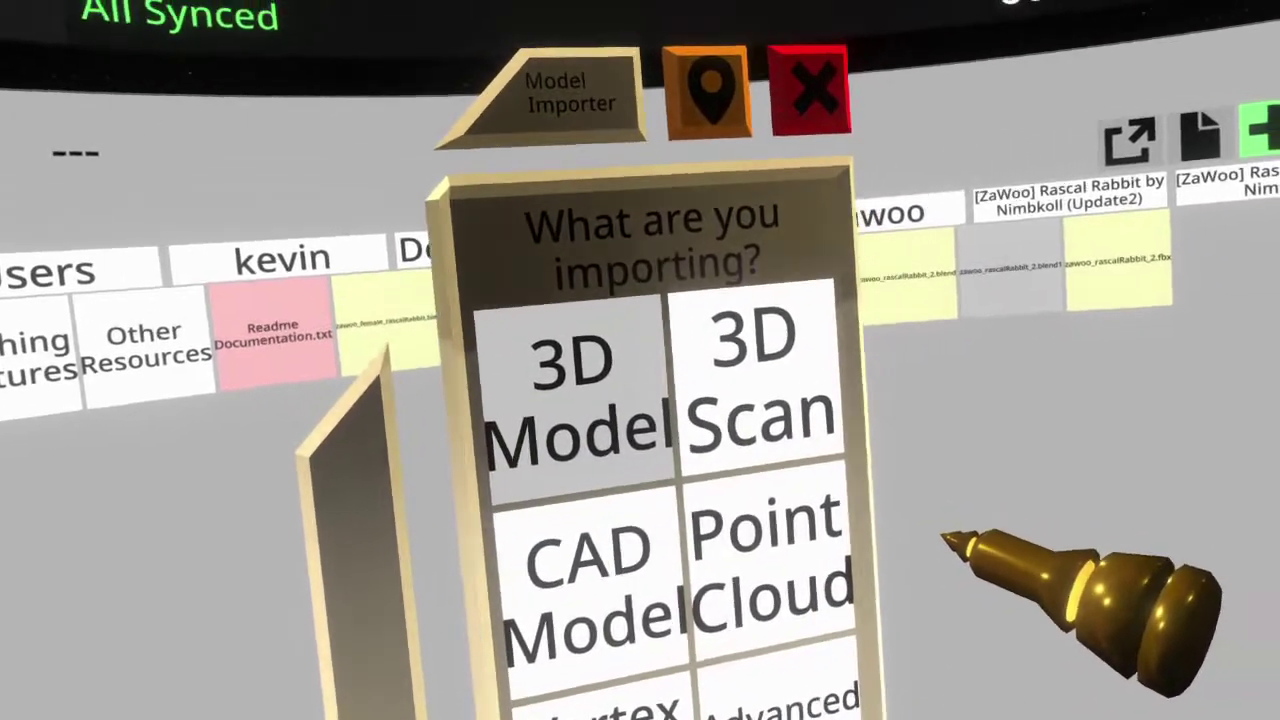
{"action": "left_click", "coordinate": [620, 370]}
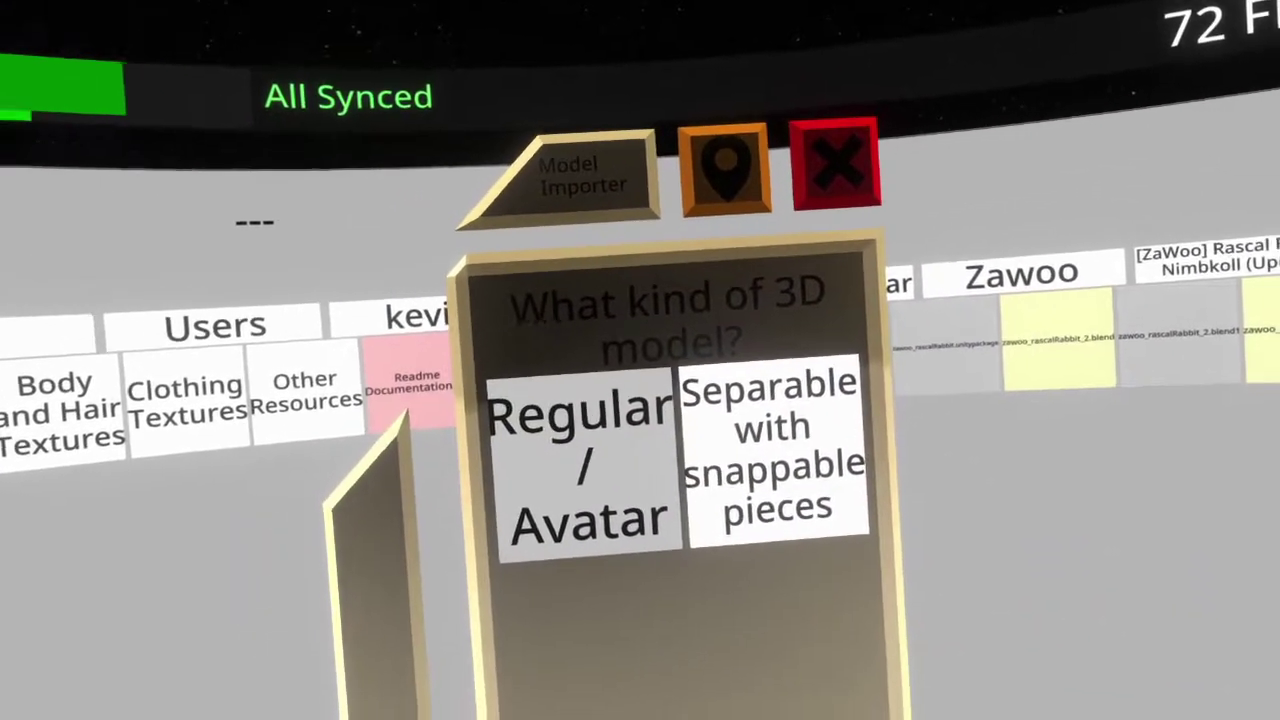
{"action": "left_click", "coordinate": [585, 465]}
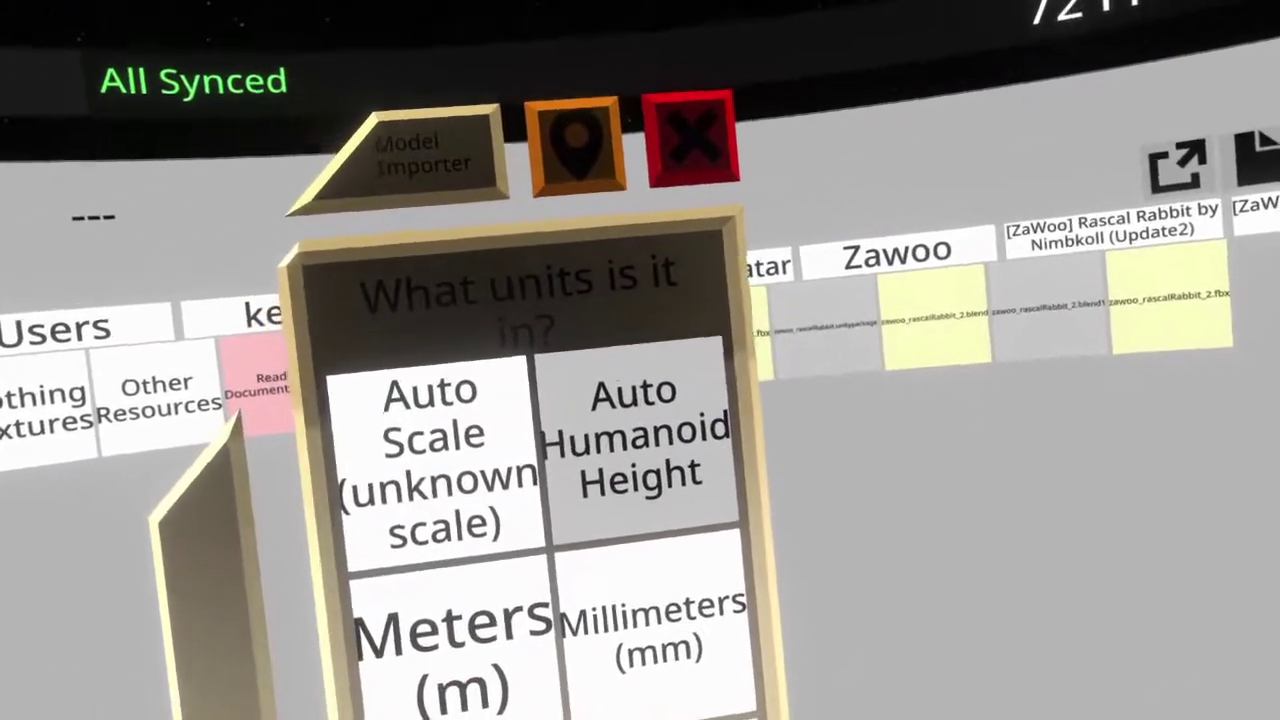
{"action": "left_click", "coordinate": [637, 436]}
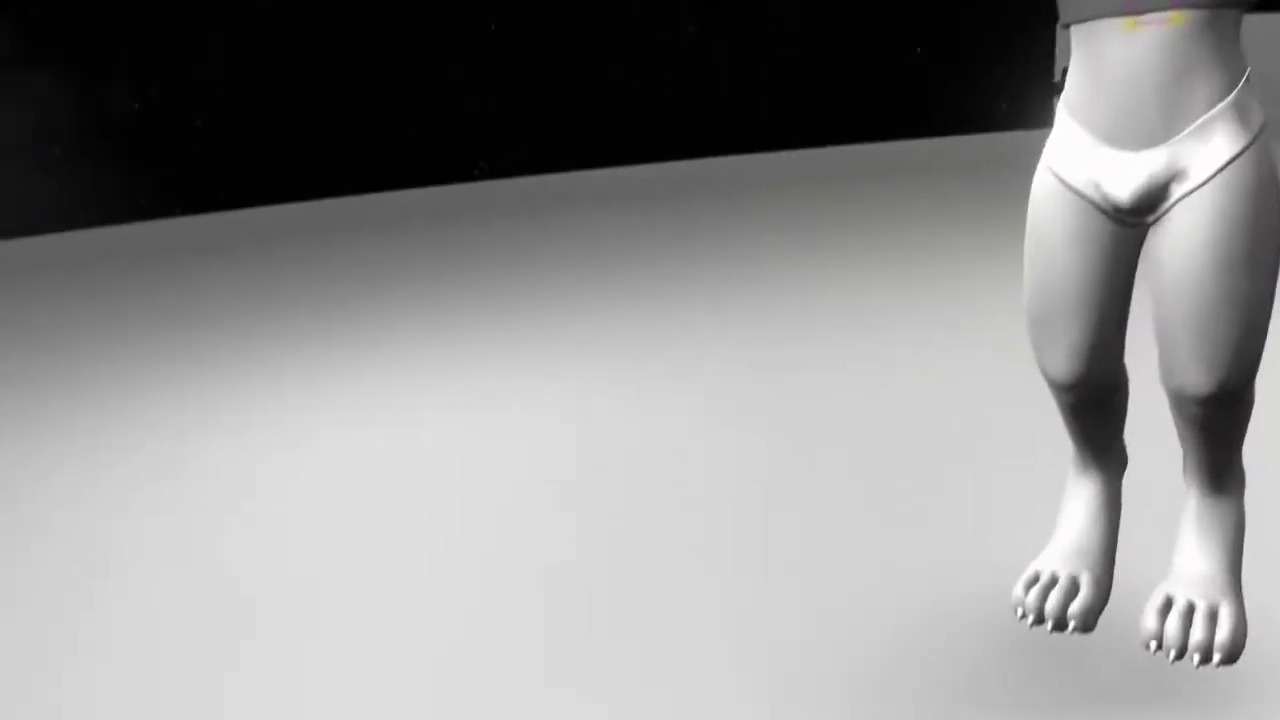
Step: Open the inspector for the imported rabbit model and delete its tiny shorts and tiny top clothing slots
{"action": "key", "text": "t"}
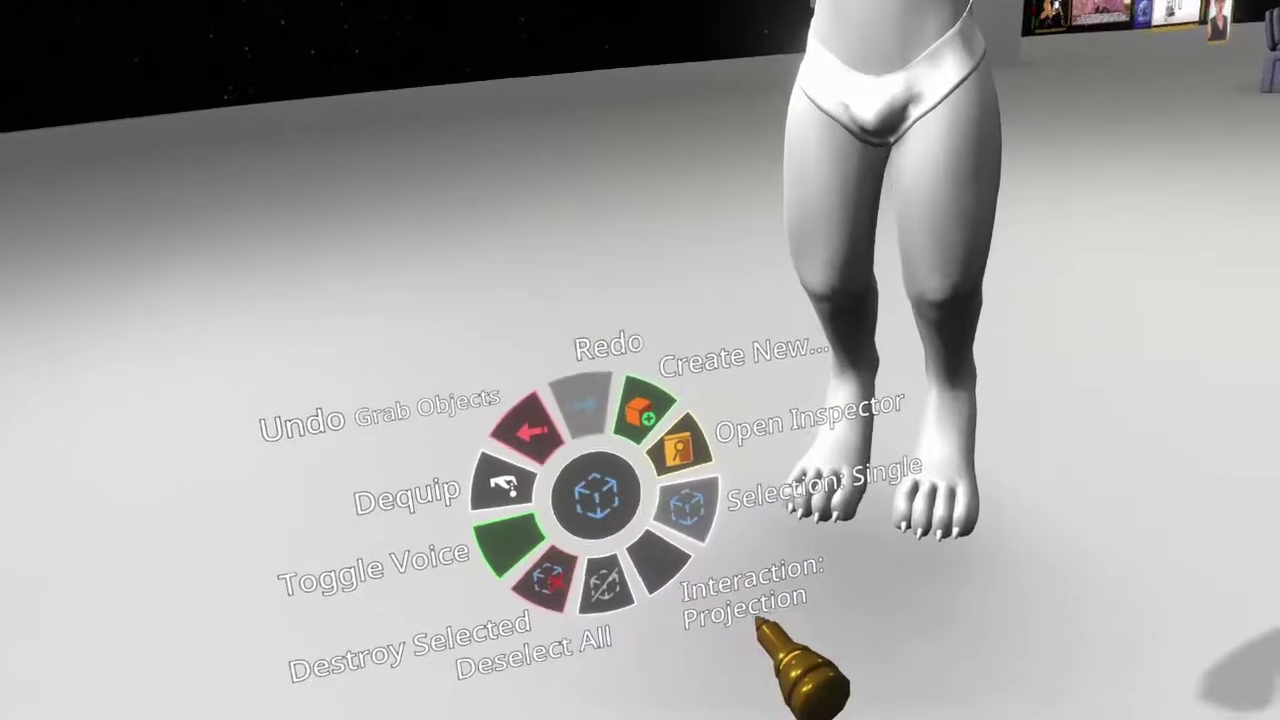
{"action": "left_click", "coordinate": [676, 463]}
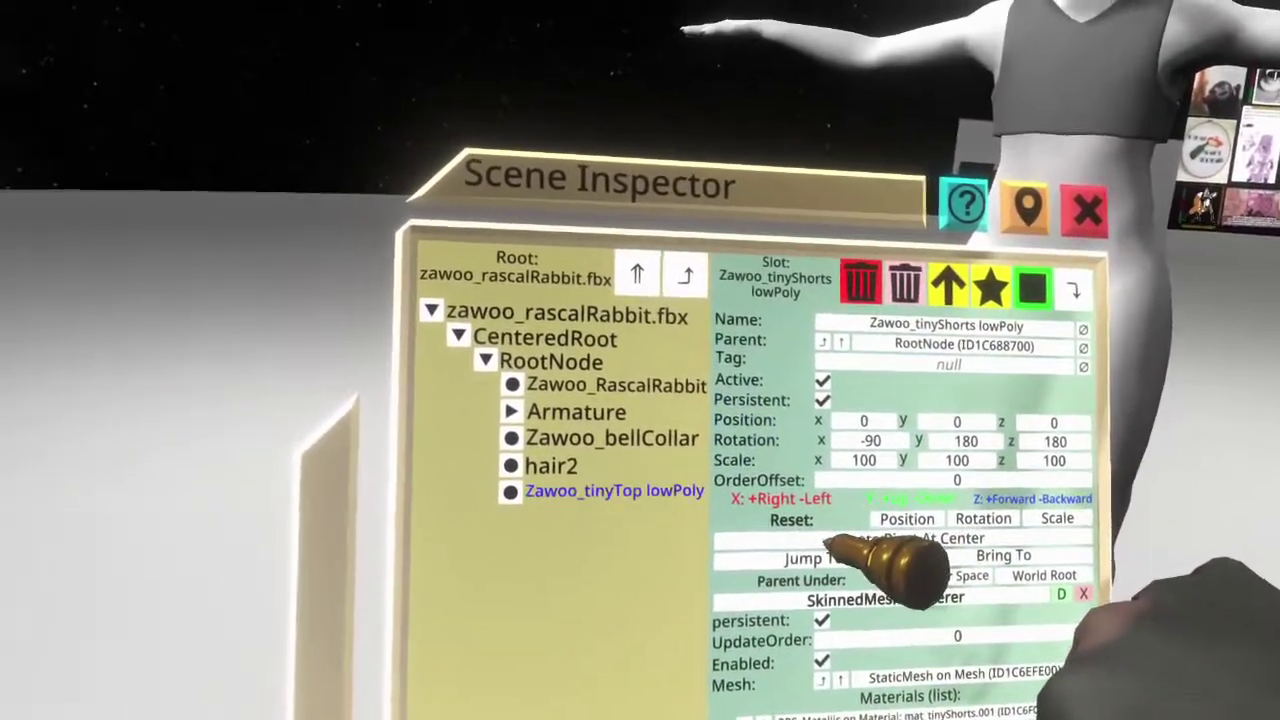
{"action": "left_click", "coordinate": [470, 563]}
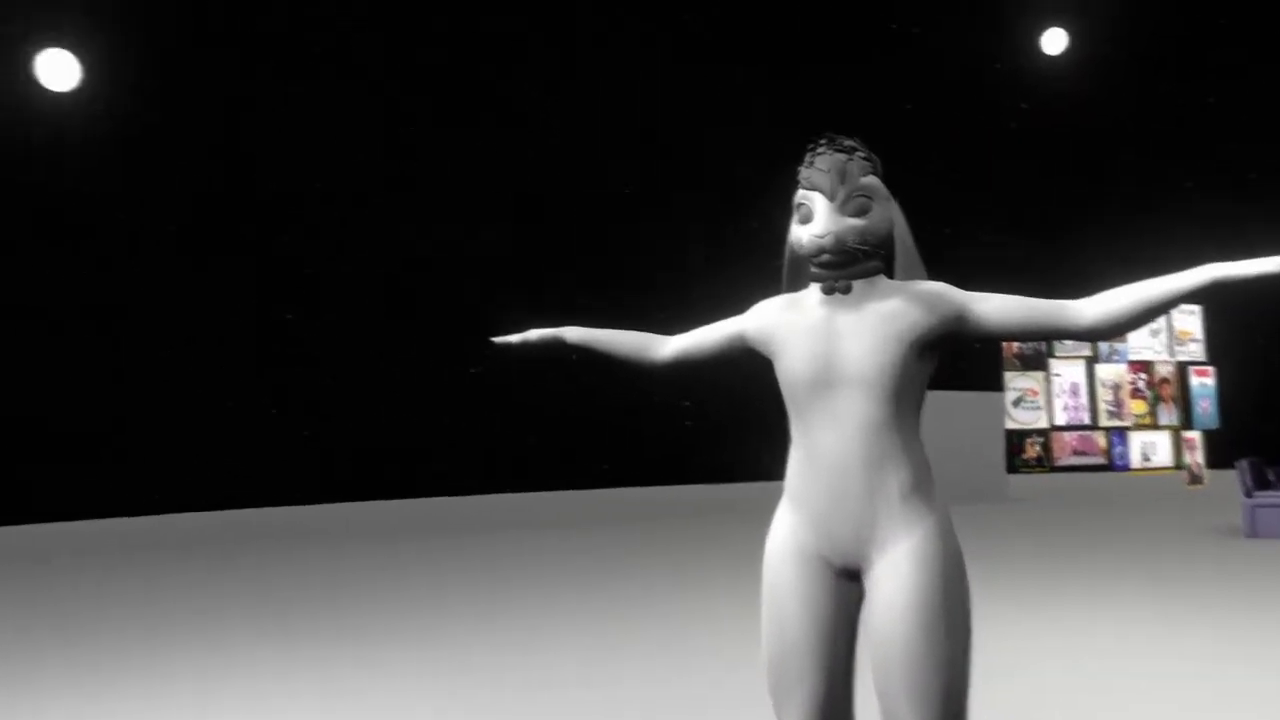
Step: Launch the Avatar Creator for the imported rabbit model
{"action": "key", "text": "Escape"}
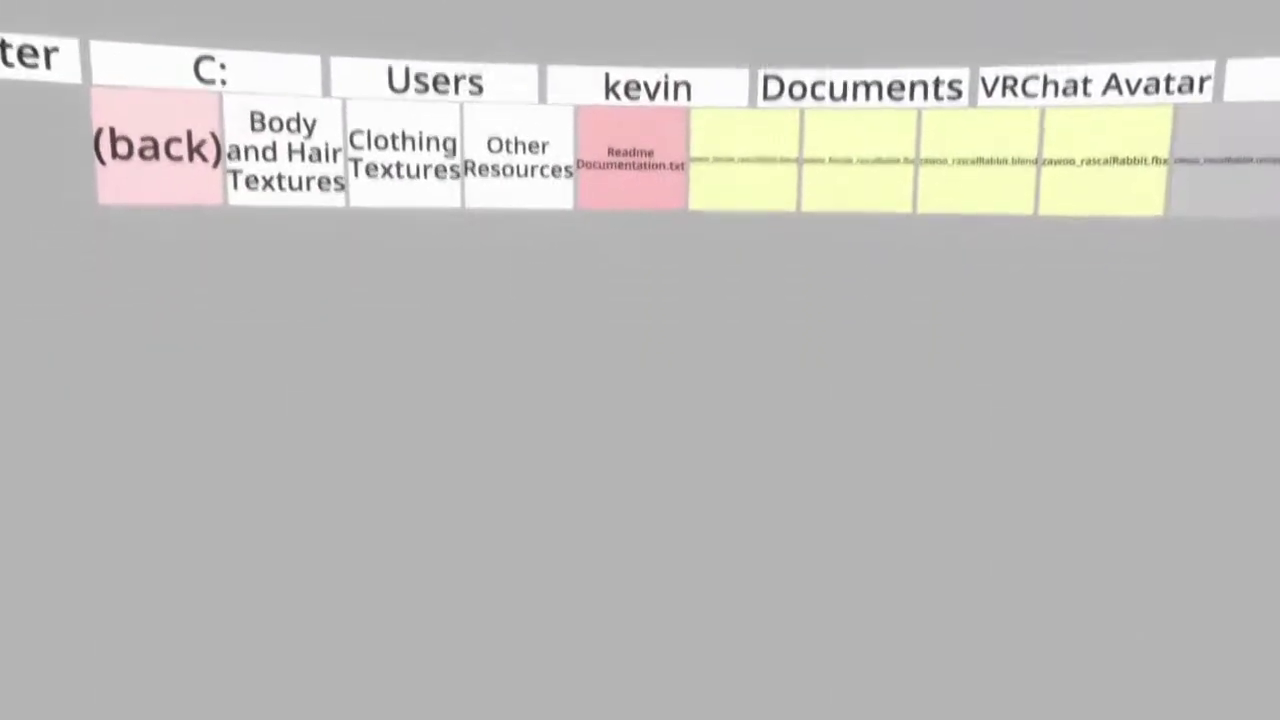
{"action": "left_click", "coordinate": [540, 614]}
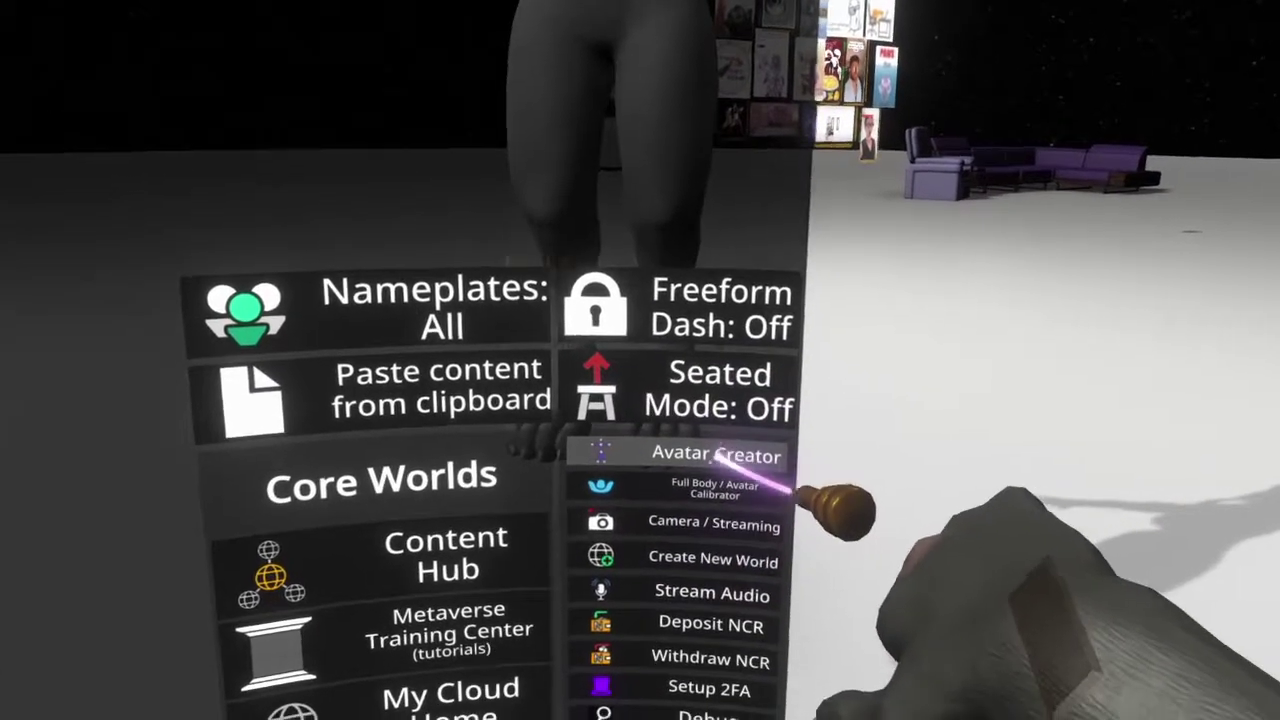
{"action": "left_click", "coordinate": [716, 455]}
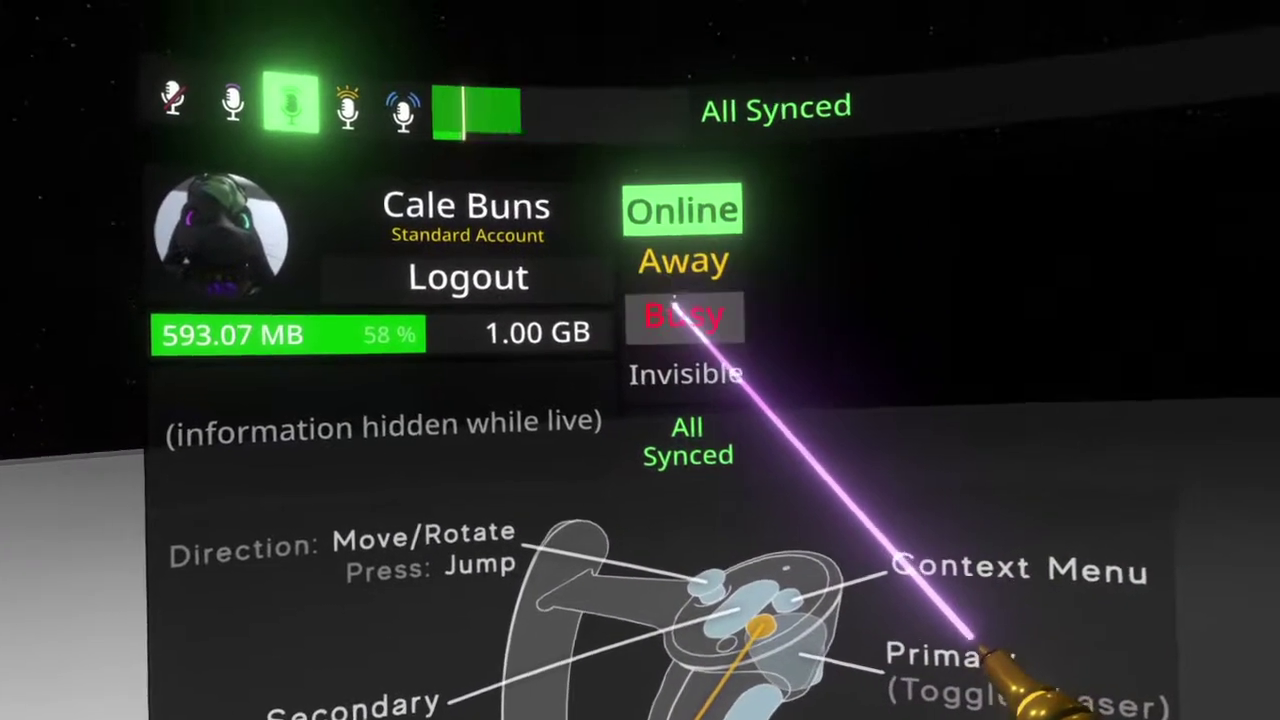
{"action": "left_click", "coordinate": [837, 209]}
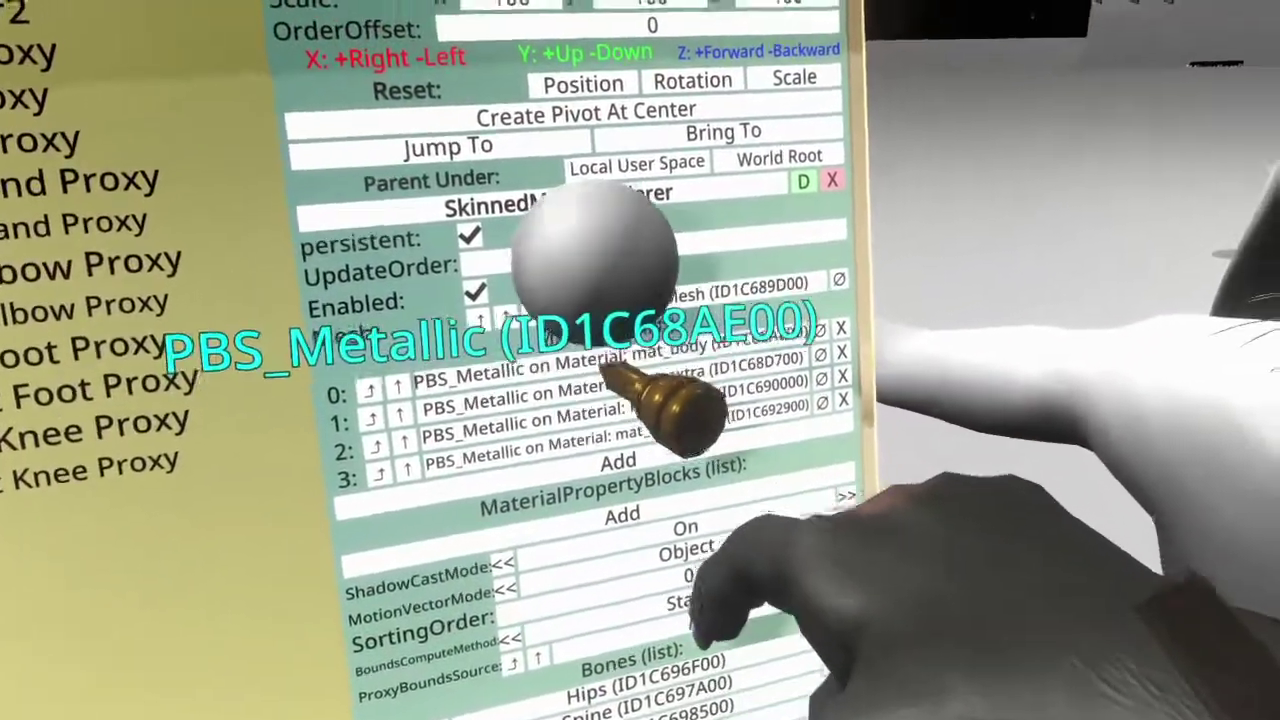
Step: Open the PBS_Metallic body material from the rabbit's skinned mesh renderer in its own inspector
{"action": "left_click", "coordinate": [729, 614]}
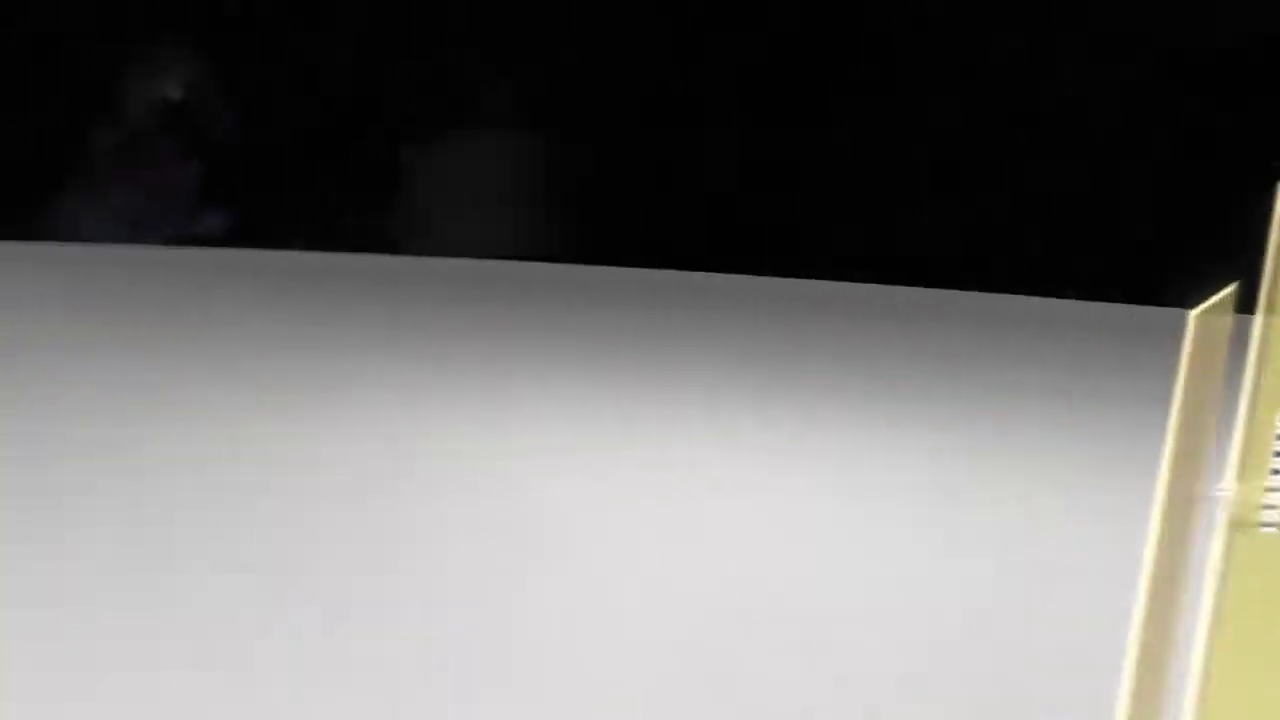
{"action": "key", "text": "t"}
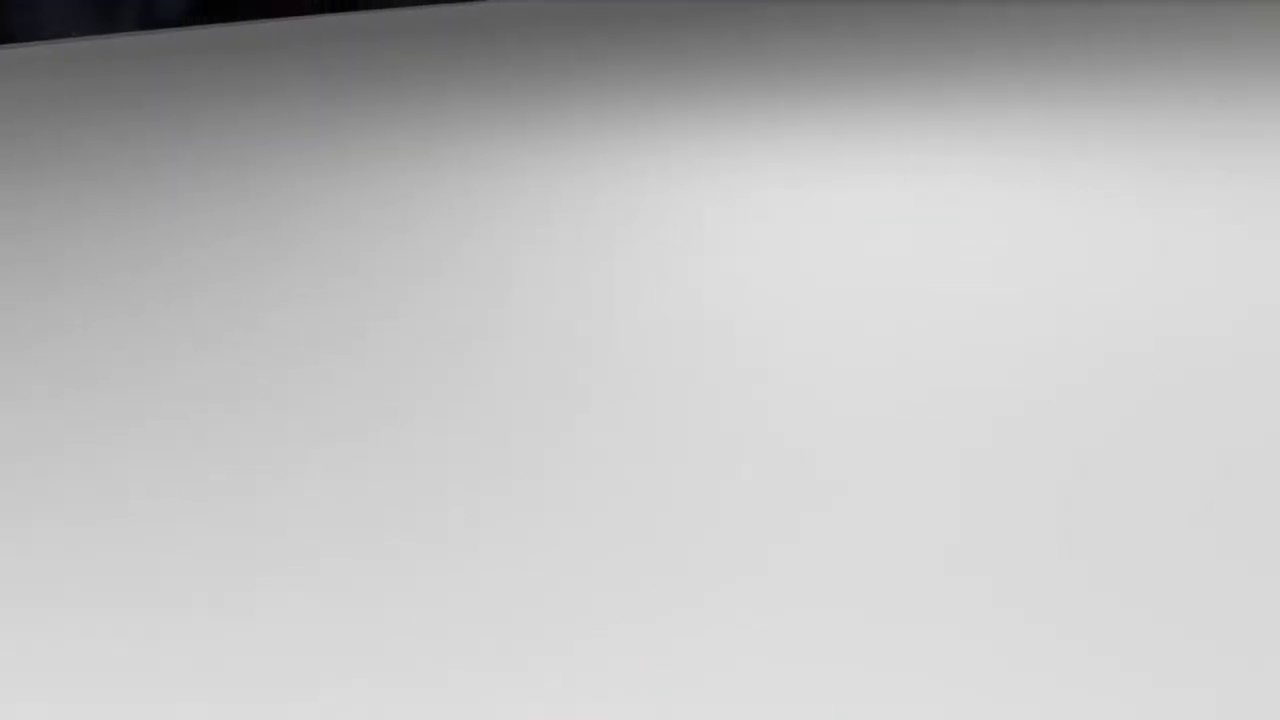
Step: Batch import the Body and Hair Textures folder as images into the world
{"action": "key", "text": "Escape"}
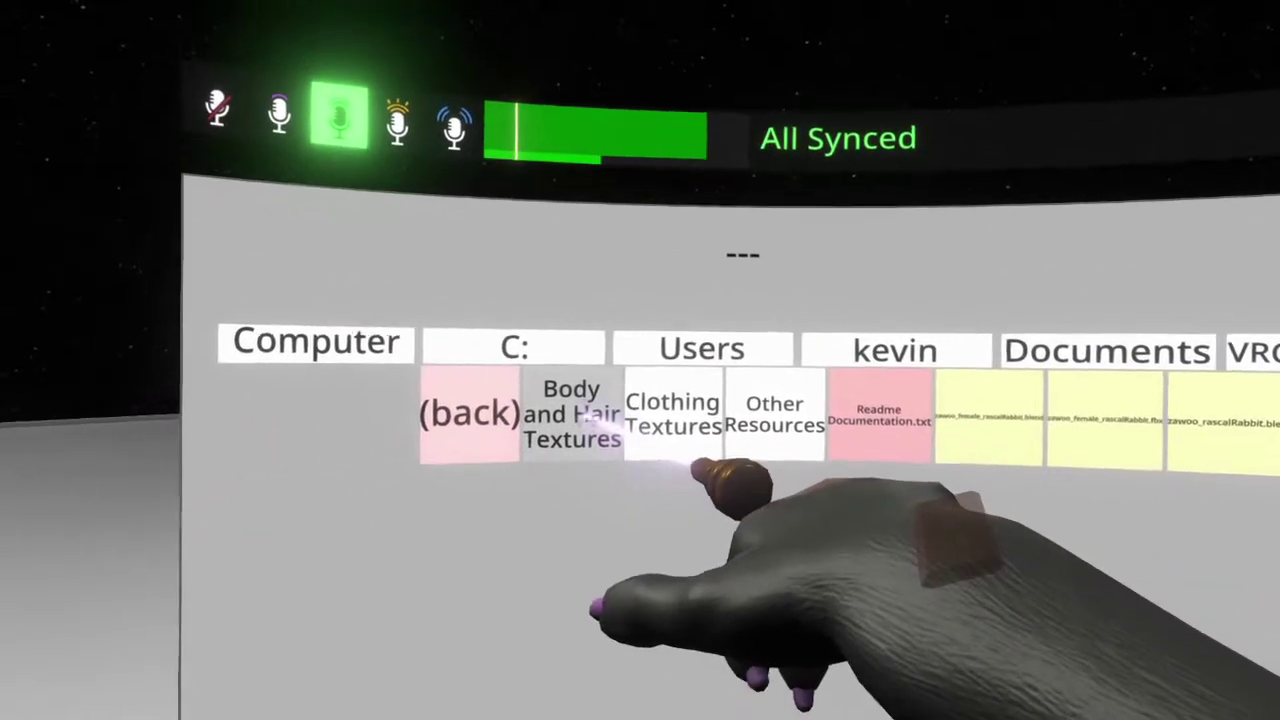
{"action": "left_click", "coordinate": [595, 425]}
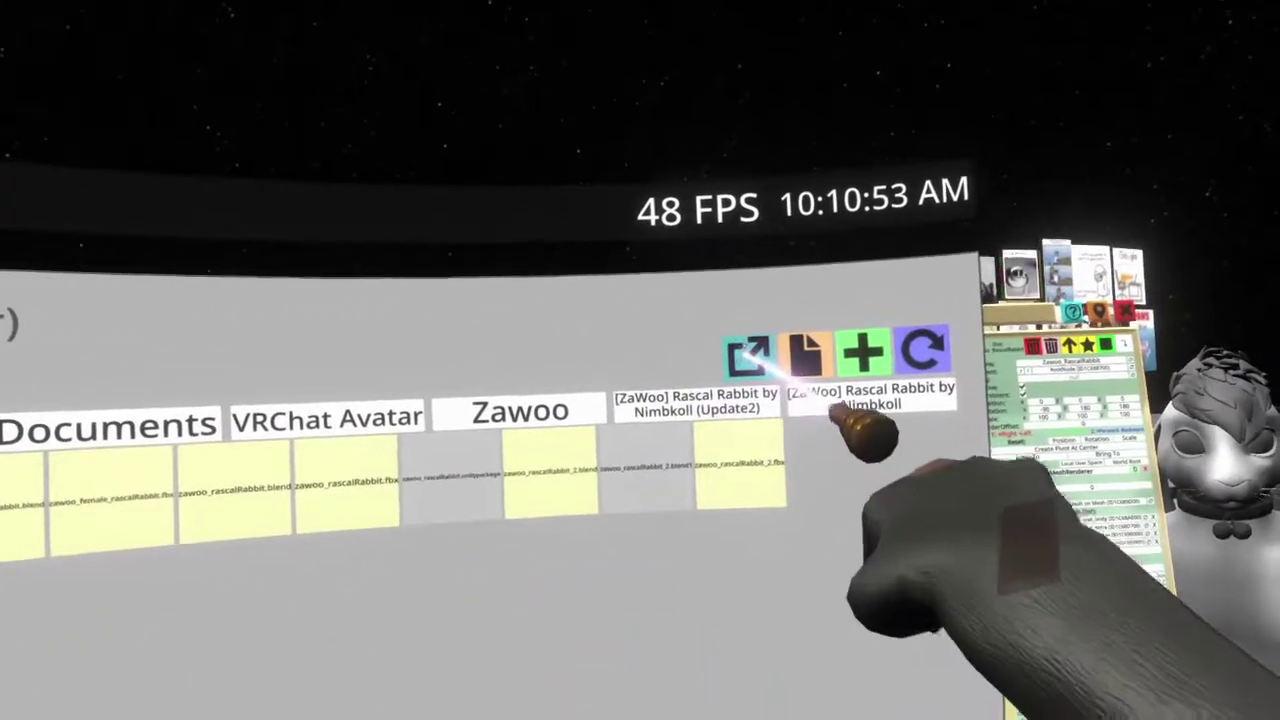
{"action": "left_click", "coordinate": [748, 365]}
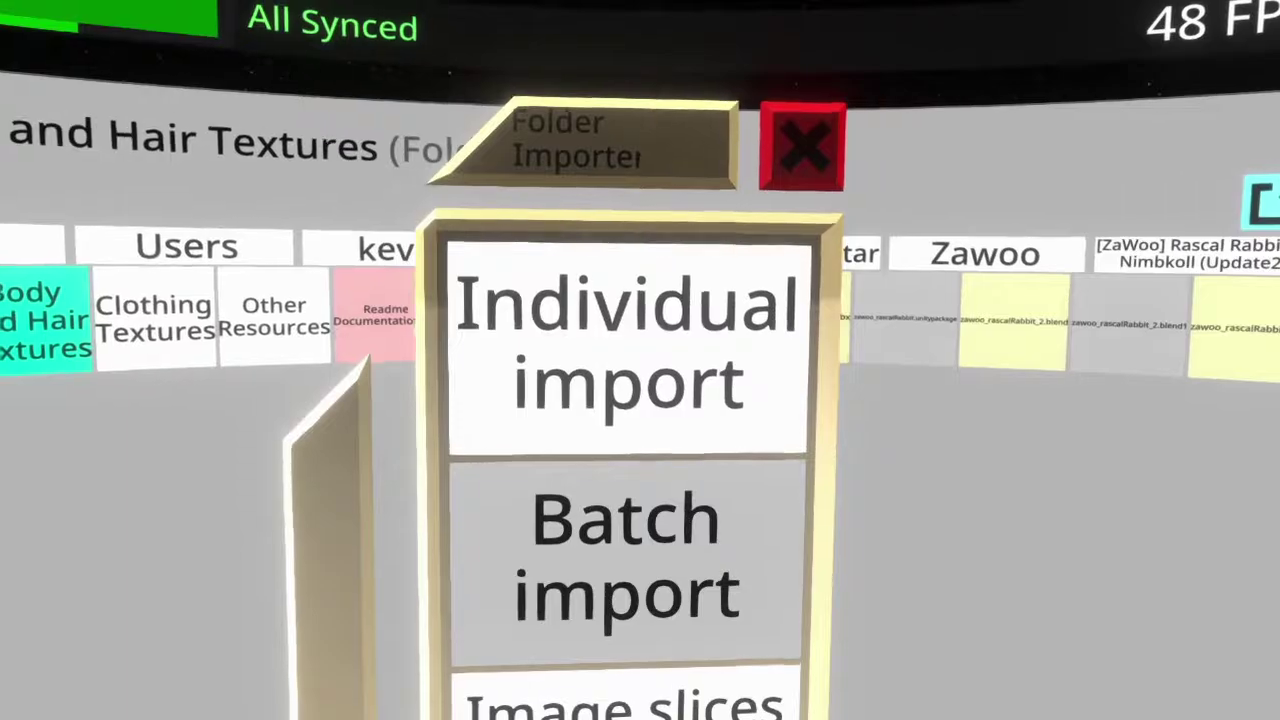
{"action": "left_click", "coordinate": [625, 560]}
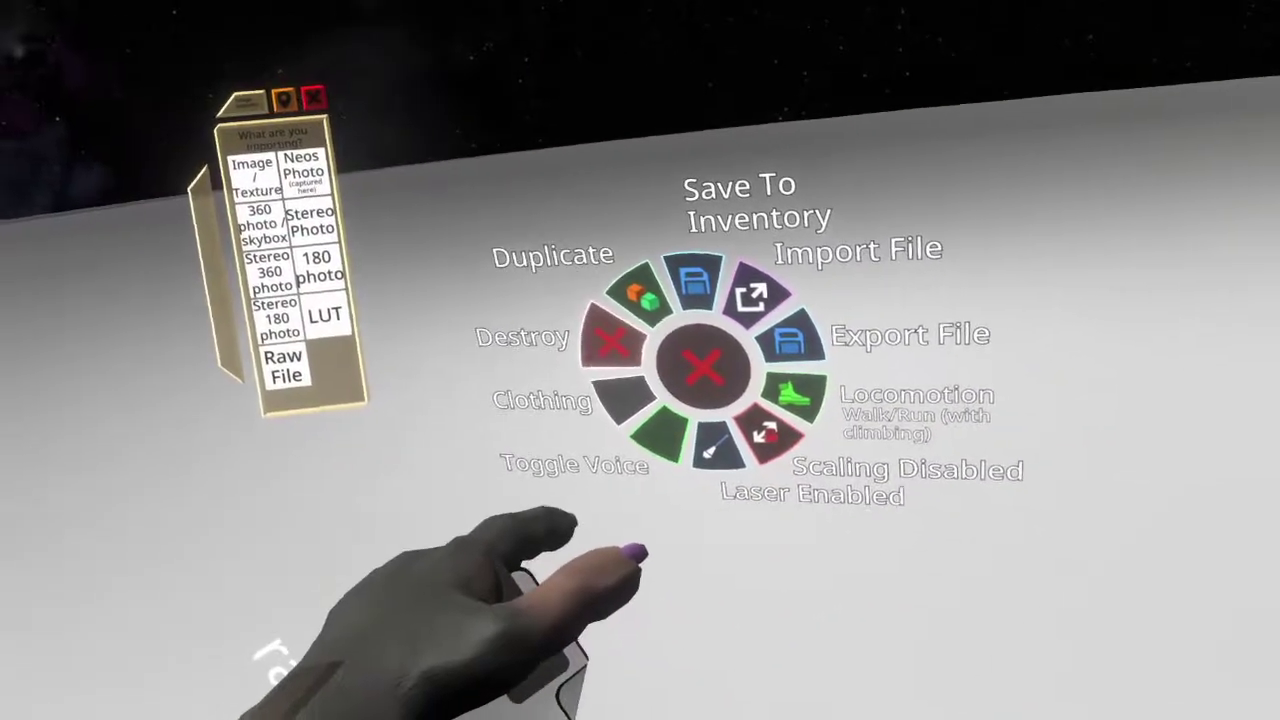
{"action": "key", "text": "Escape"}
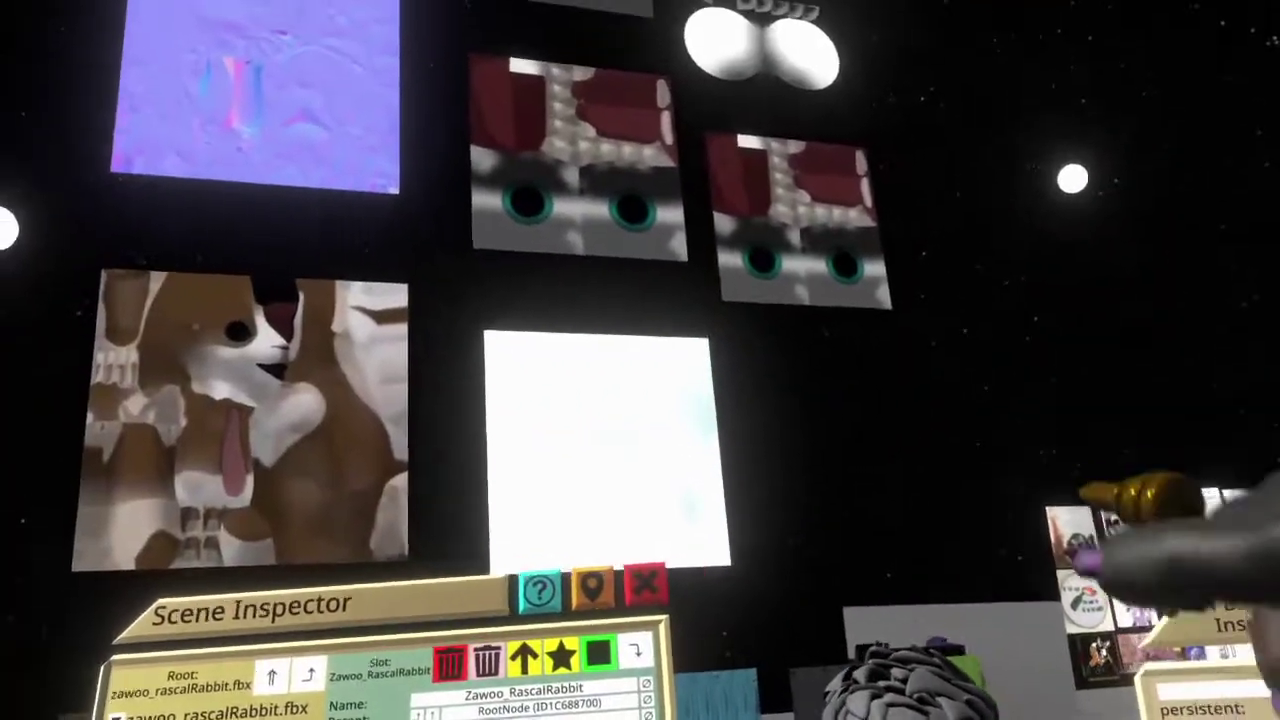
Step: Pull the white body texture out of the texture grid and pick out the mat_body_female_normal texture
{"action": "left_click", "coordinate": [614, 471]}
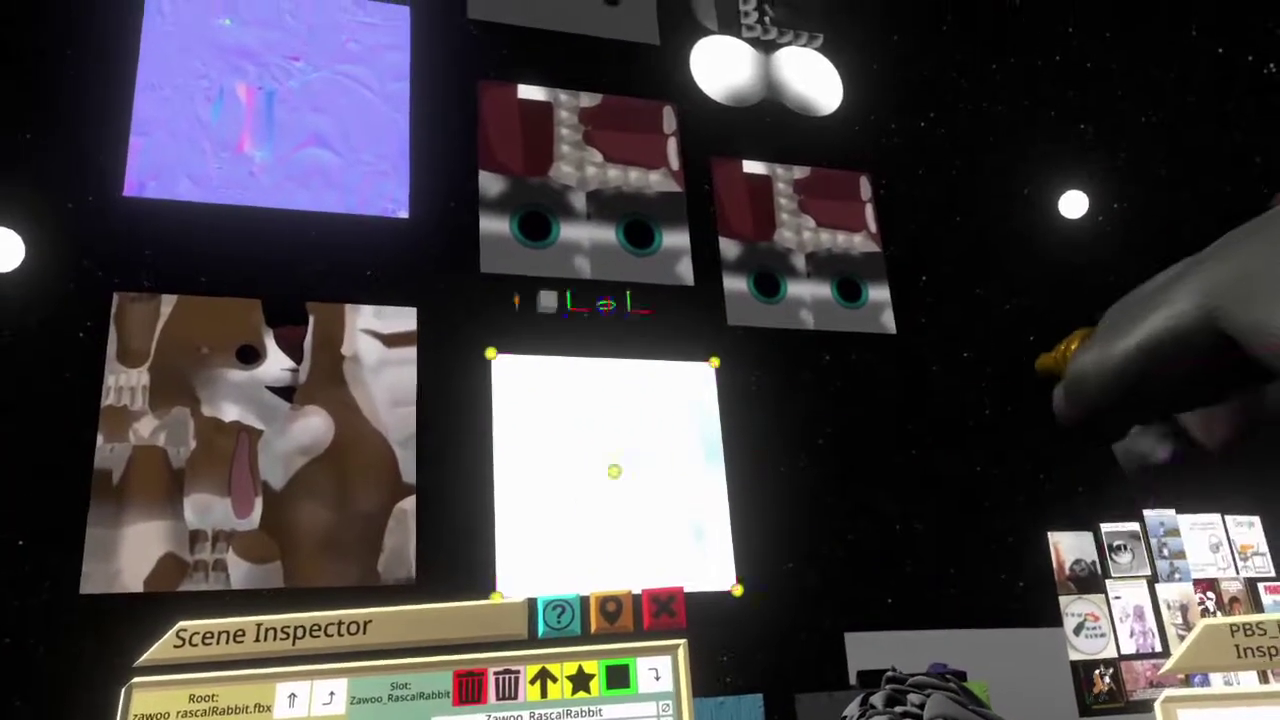
{"action": "left_click_drag", "start_coordinate": [617, 446], "coordinate": [584, 322]}
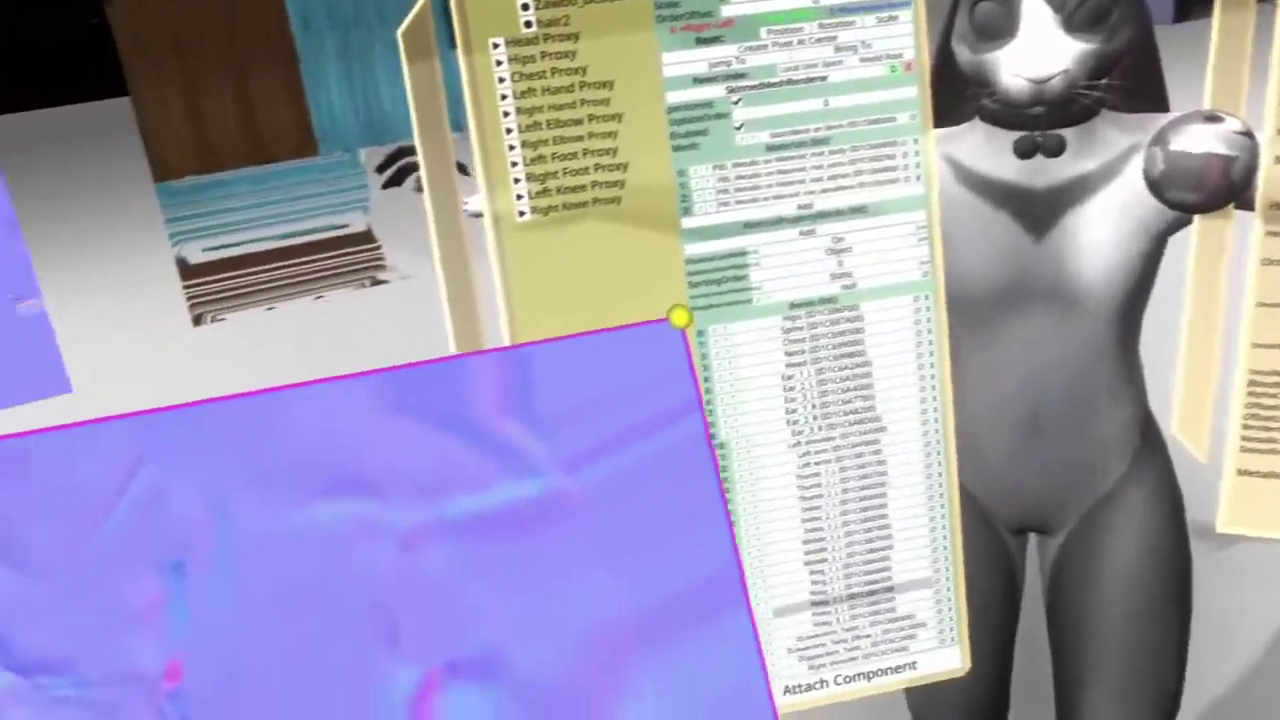
{"action": "key", "text": "t"}
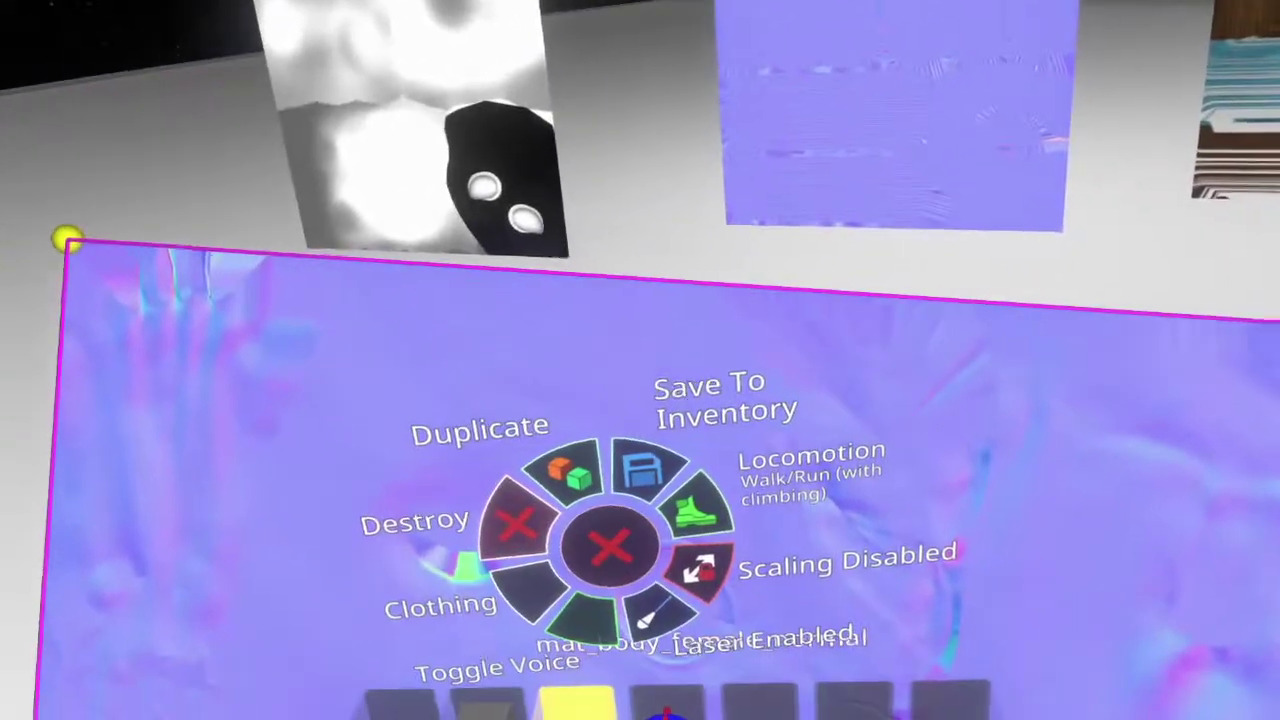
{"action": "key", "text": "Escape"}
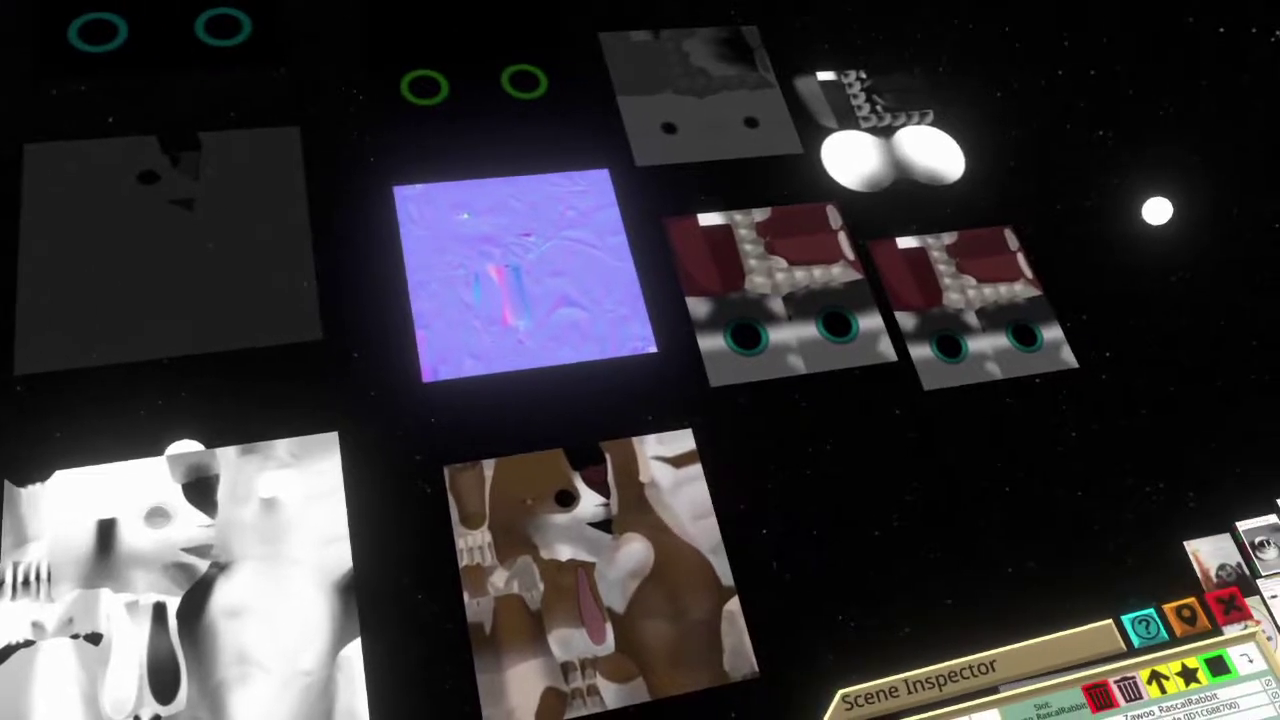
Step: Pull the purple body normal map and the black-and-white body texture out of the texture grid
{"action": "key", "text": "r"}
{"action": "left_click_drag", "start_coordinate": [571, 286], "coordinate": [611, 466]}
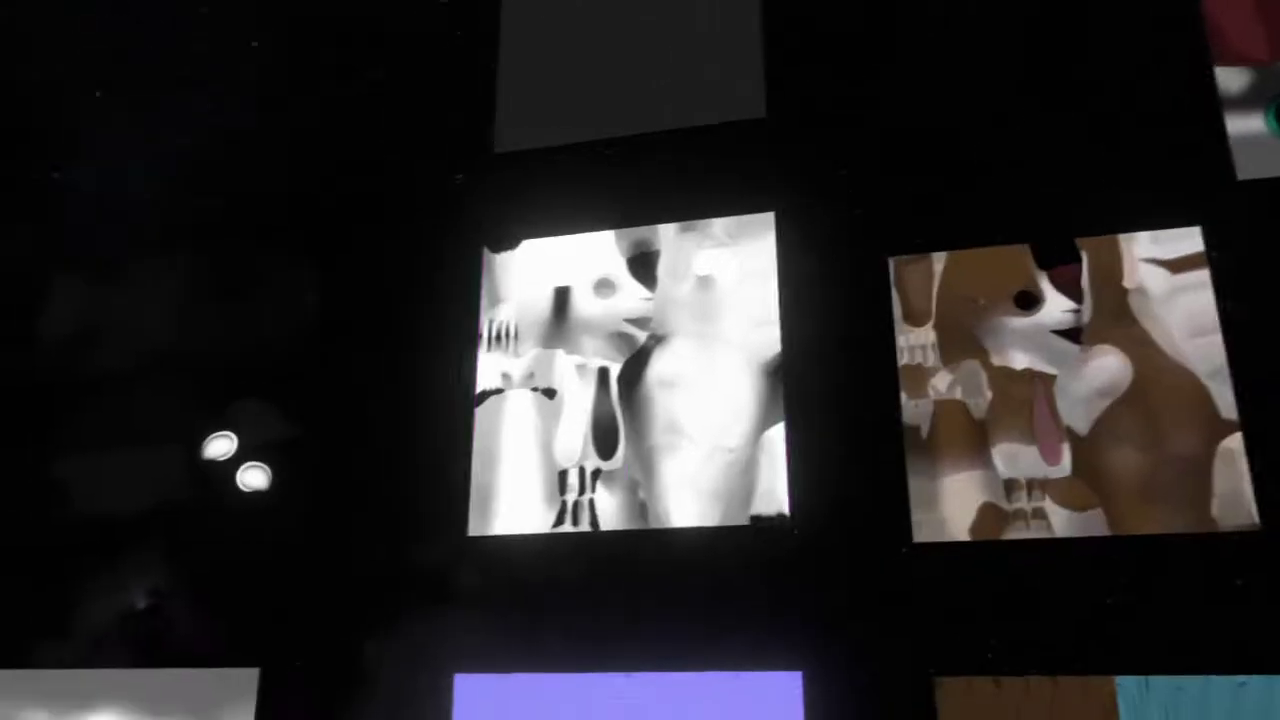
{"action": "left_click", "coordinate": [450, 430]}
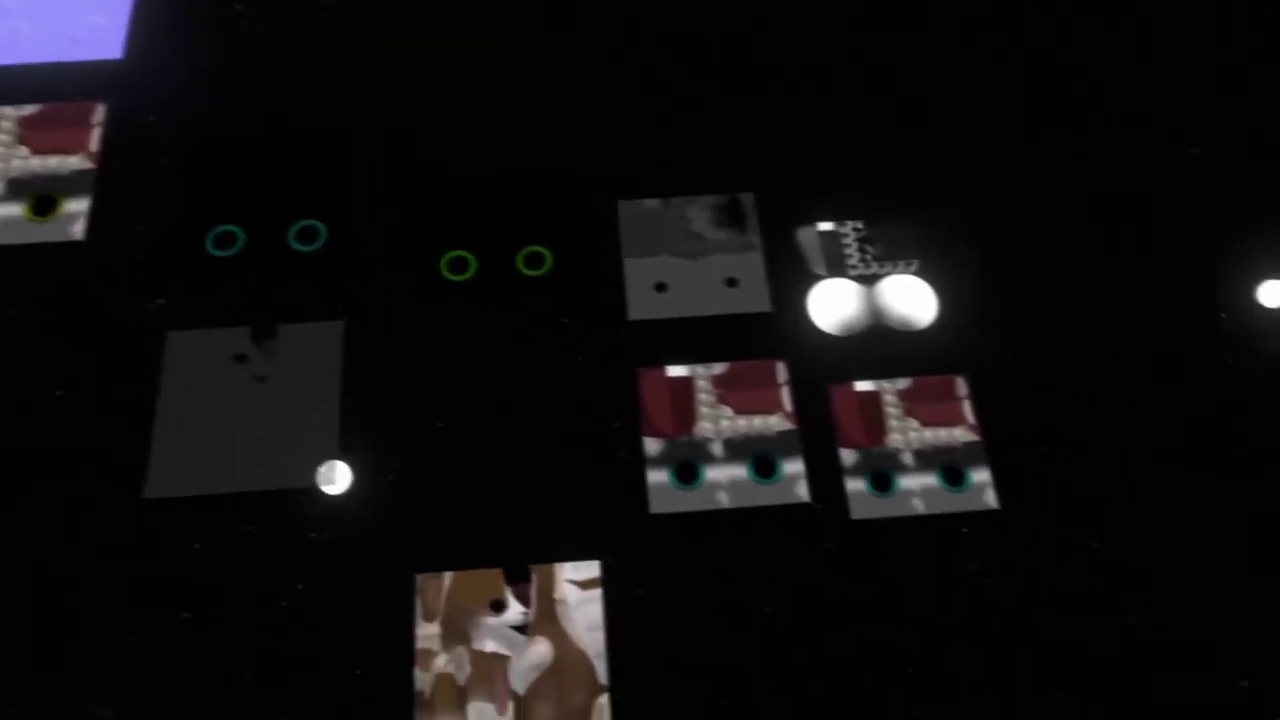
Step: Bring down the extras base color texture with teal eyes and assign it as the mat_extra material's AlbedoTexture
{"action": "left_click", "coordinate": [685, 283]}
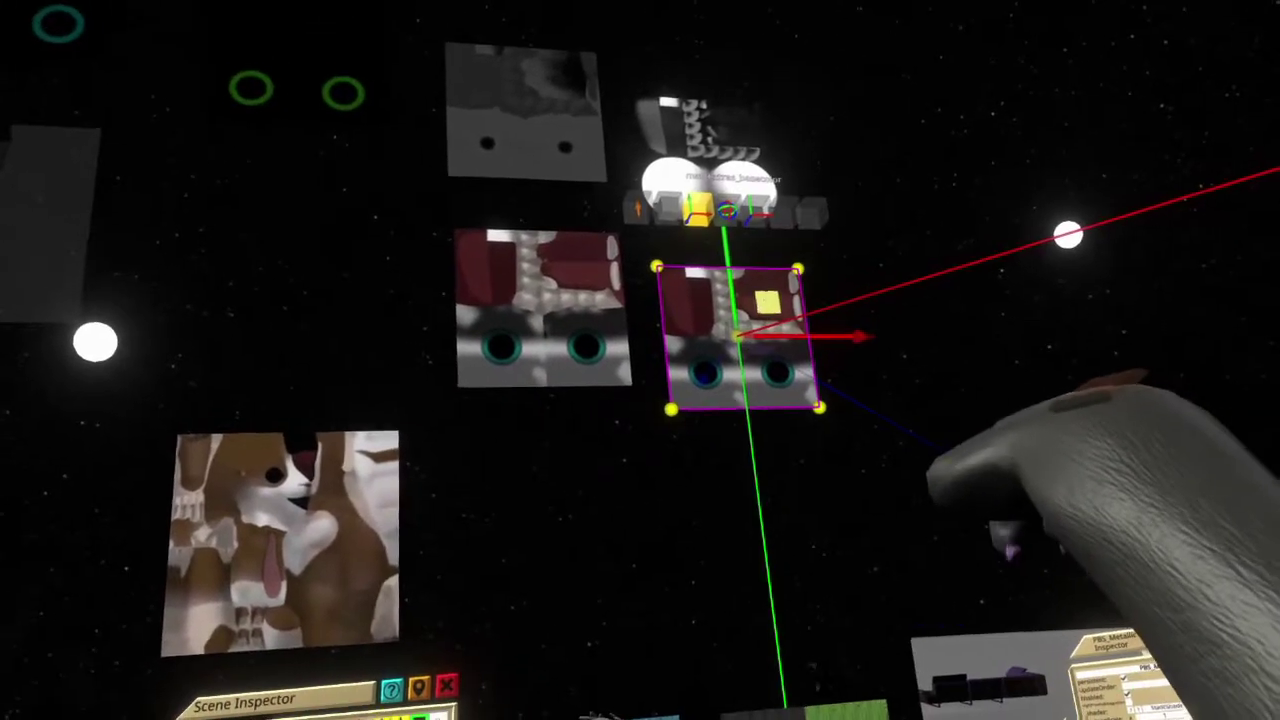
{"action": "left_click_drag", "start_coordinate": [711, 334], "coordinate": [683, 534]}
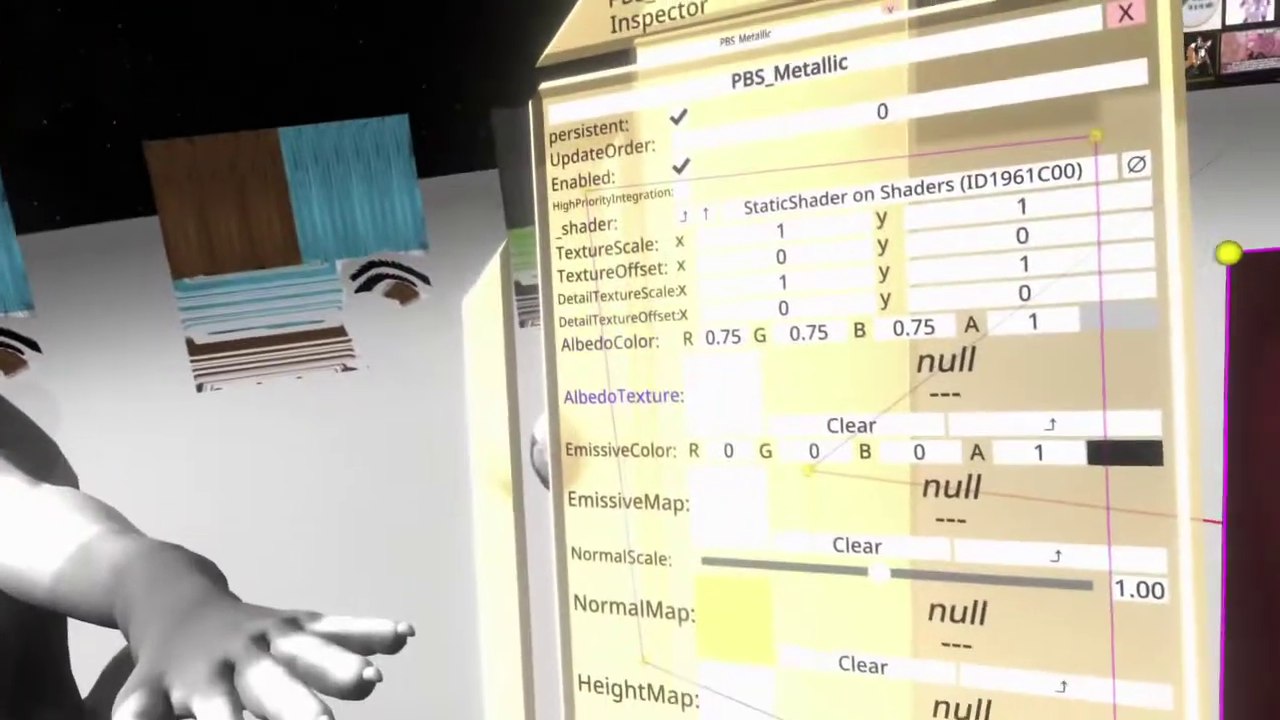
{"action": "left_click", "coordinate": [623, 396]}
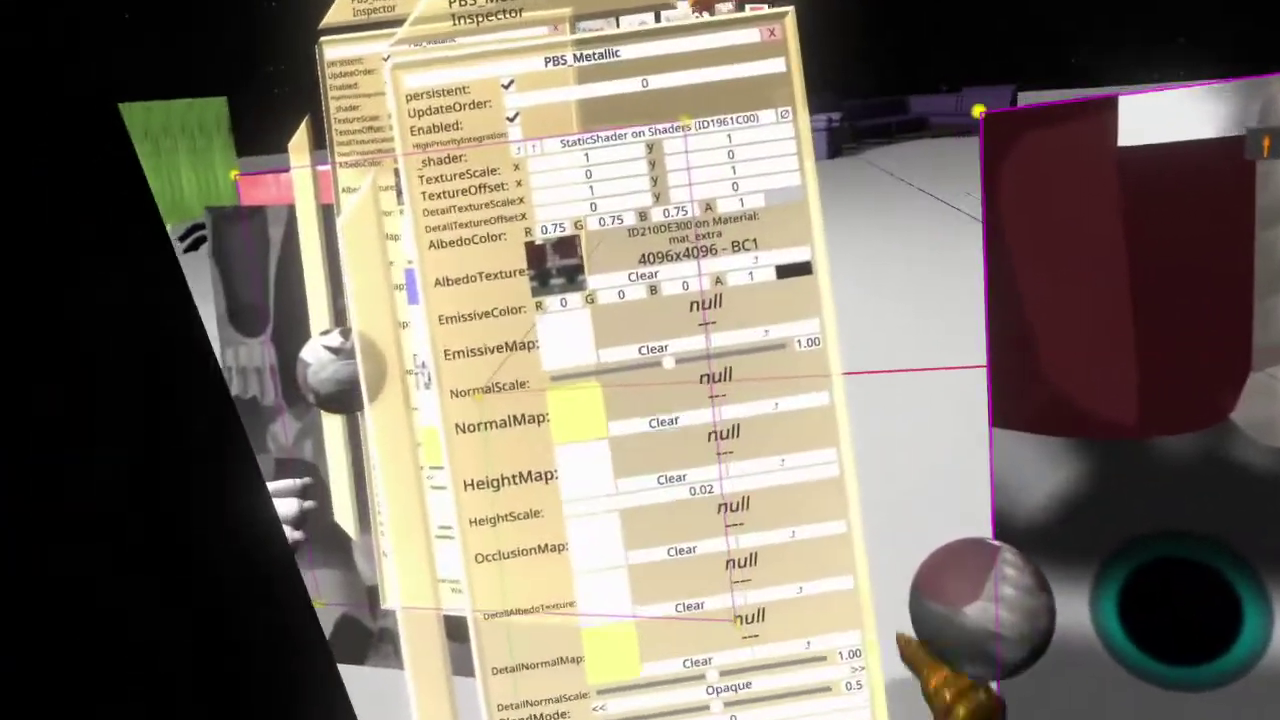
{"action": "left_click", "coordinate": [745, 498]}
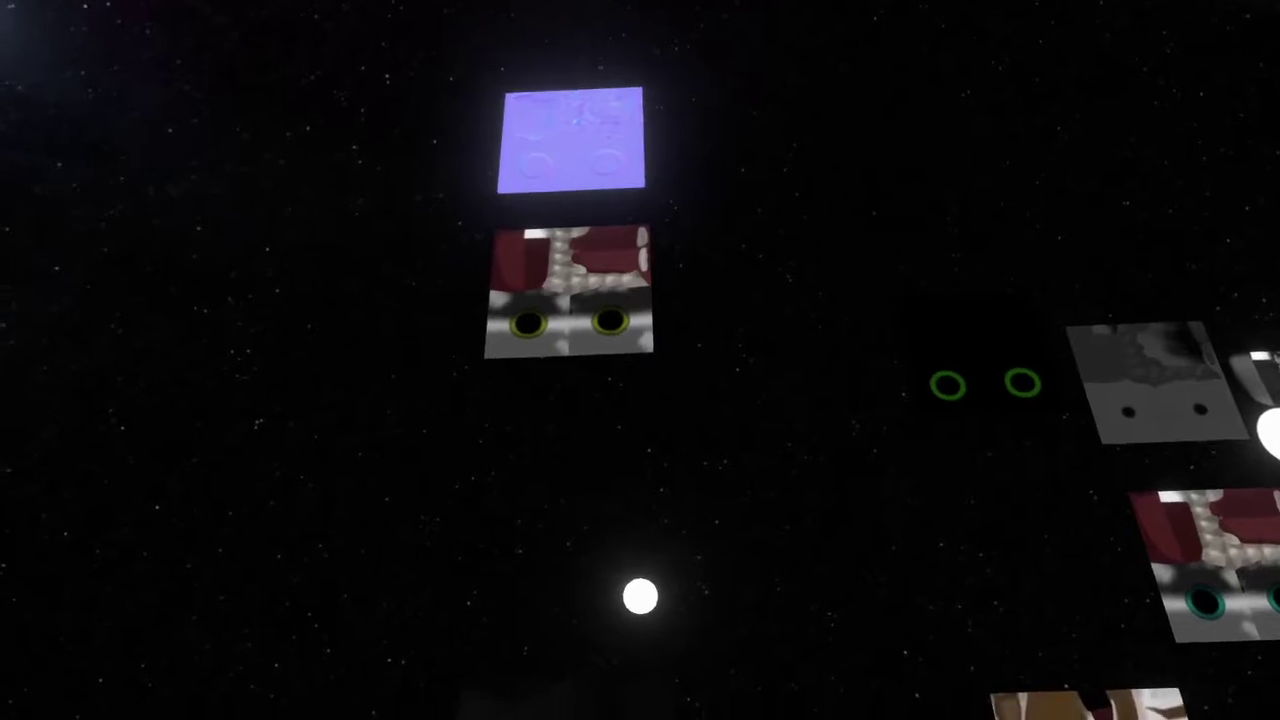
Step: Pull the purple extras normal map and the mat_extras_metallic+gloss texture out of the texture grid
{"action": "left_click", "coordinate": [571, 140]}
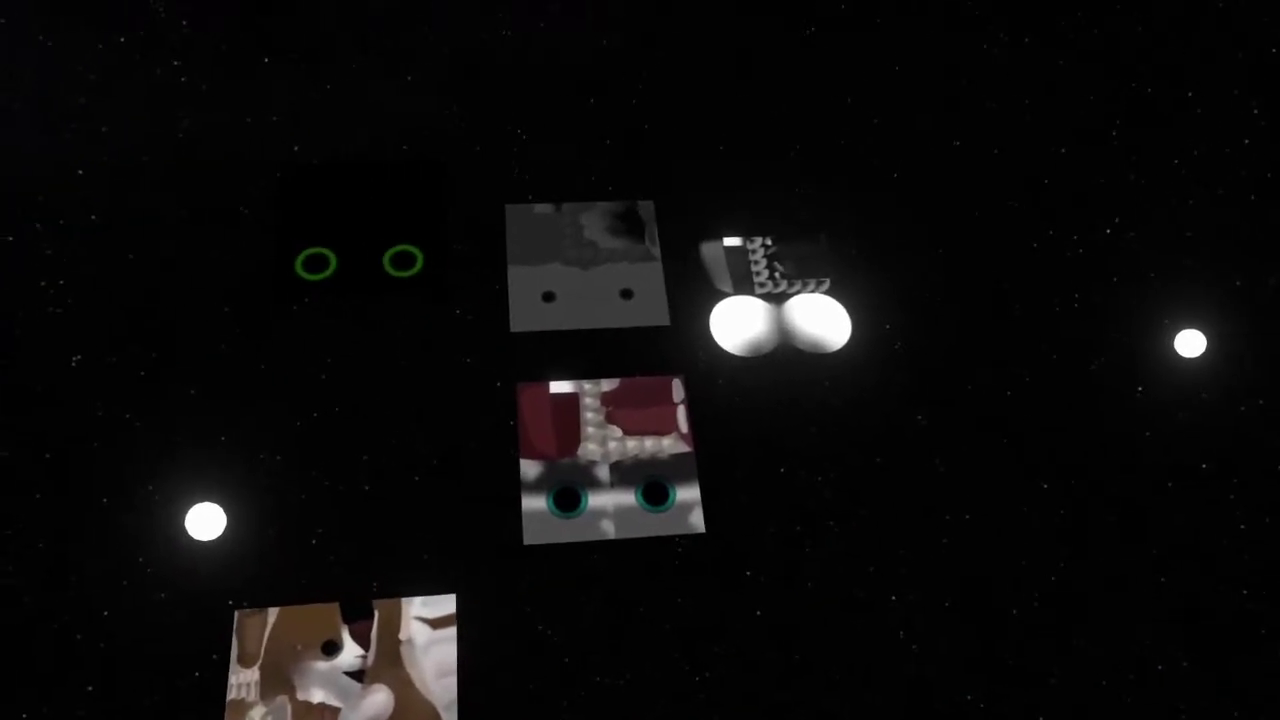
{"action": "left_click", "coordinate": [627, 236]}
{"action": "left_click_drag", "start_coordinate": [646, 305], "coordinate": [623, 543]}
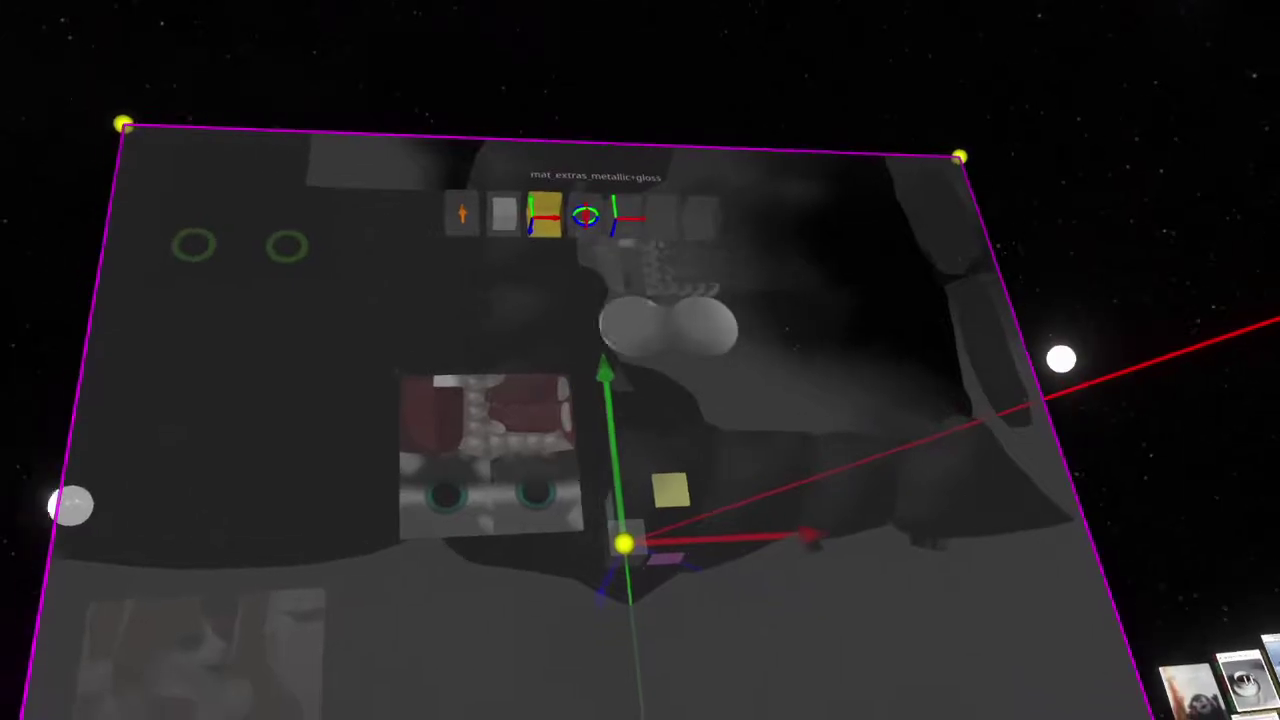
{"action": "left_click_drag", "start_coordinate": [700, 523], "coordinate": [688, 712]}
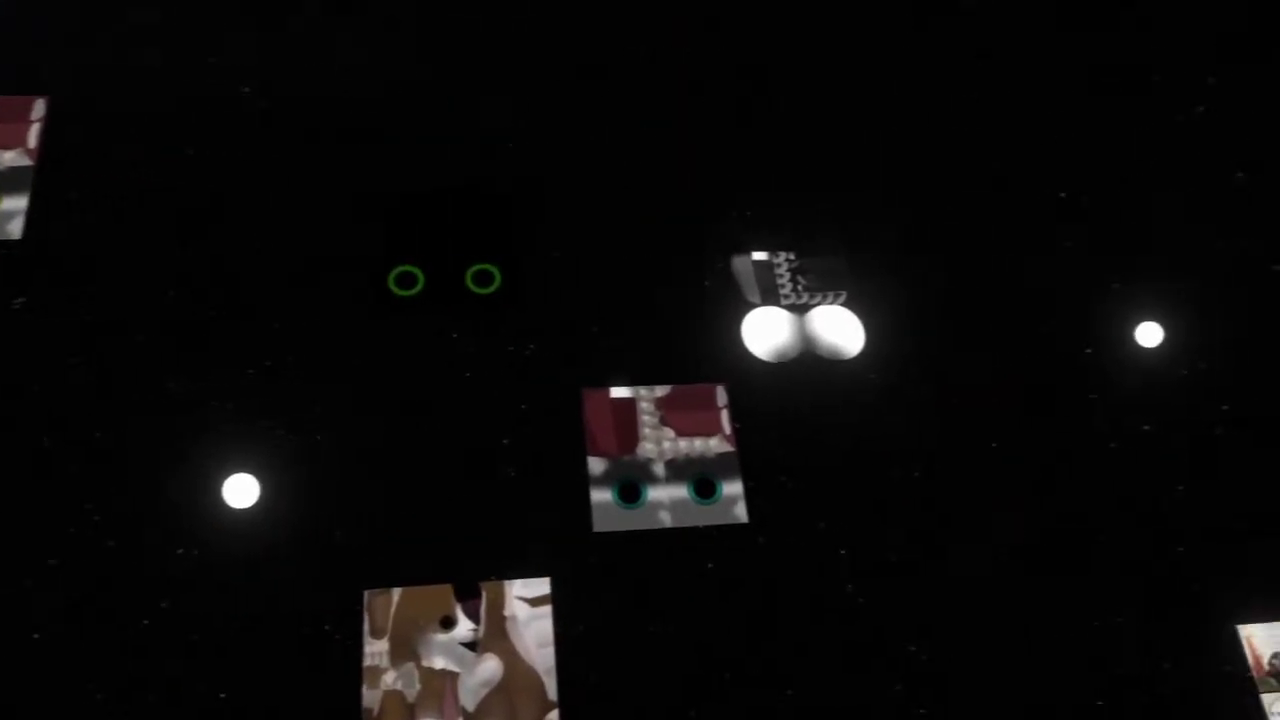
Step: Select the mat_extra_ao texture in the texture grid
{"action": "left_click", "coordinate": [800, 308]}
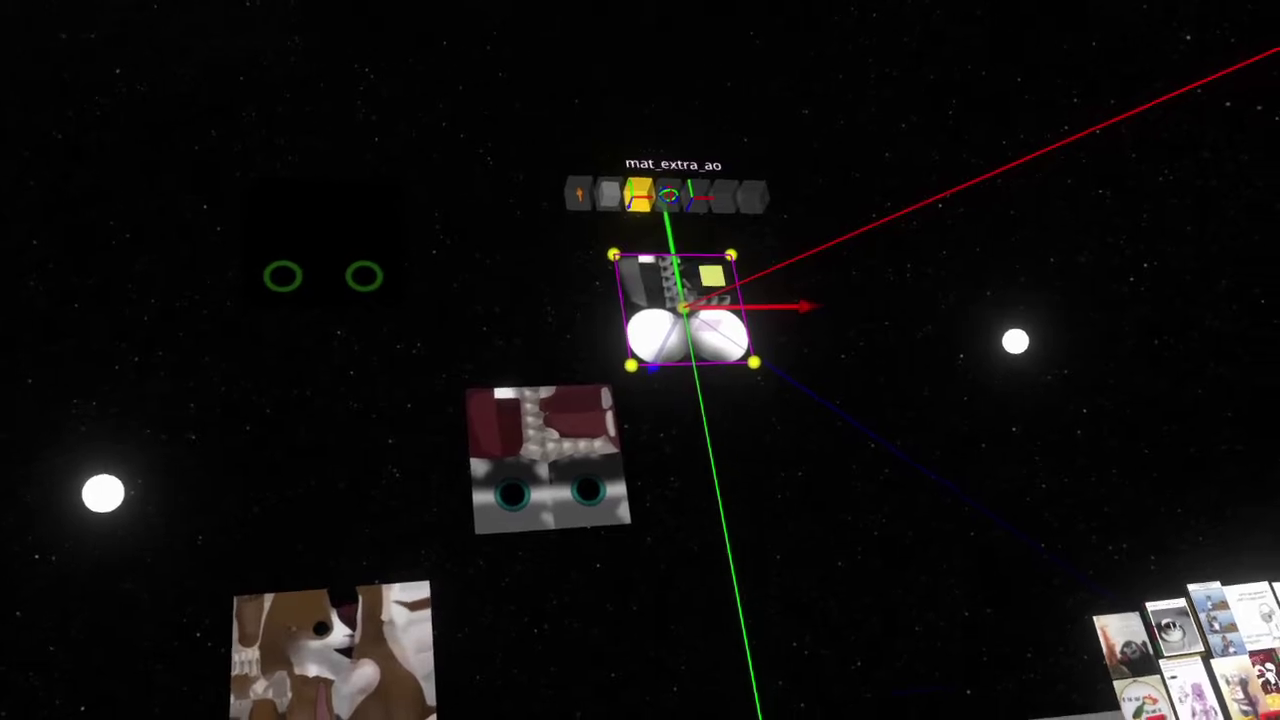